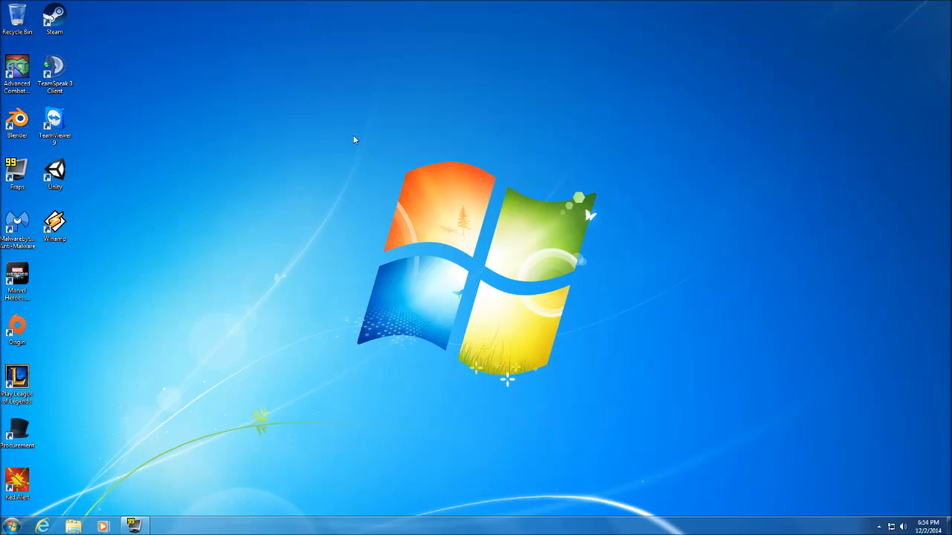
Launch Blender and dismiss its splash screen.
double_click(18, 122)
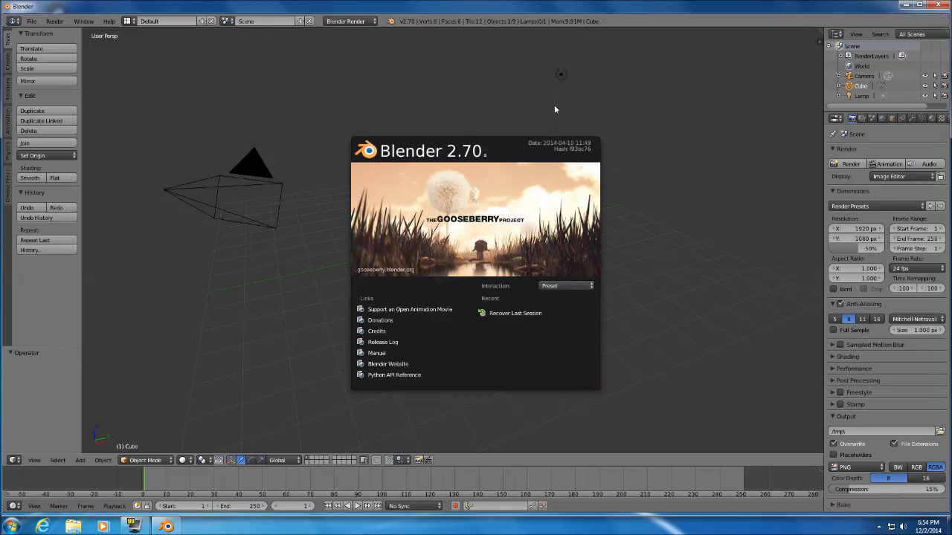
click(491, 233)
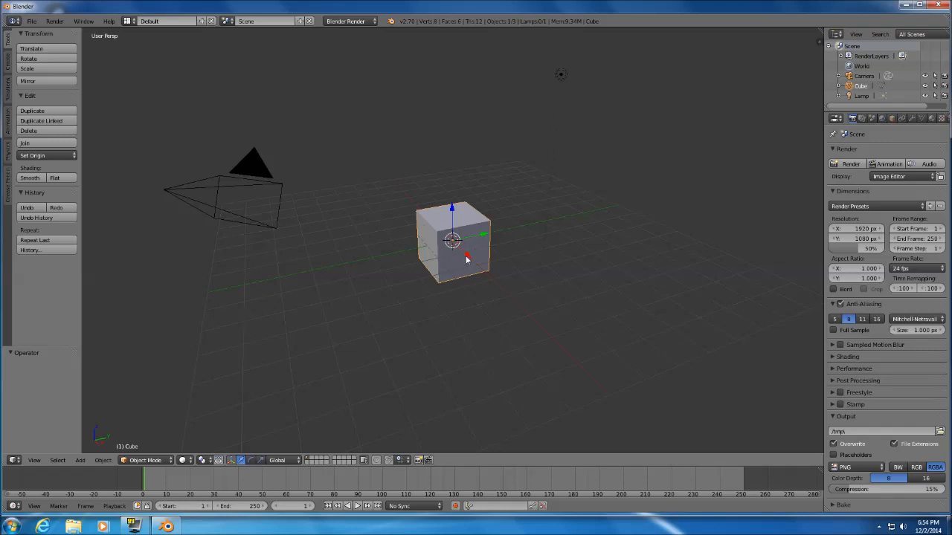
Split the 3D view vertically into two areas and switch the new one to the UV/Image Editor.
right_click(547, 463)
click(543, 465)
click(548, 461)
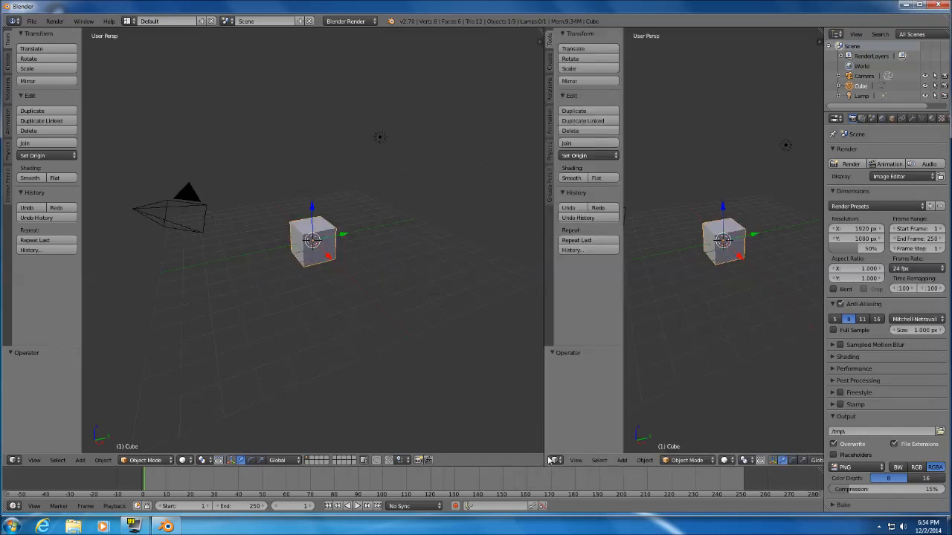
click(554, 460)
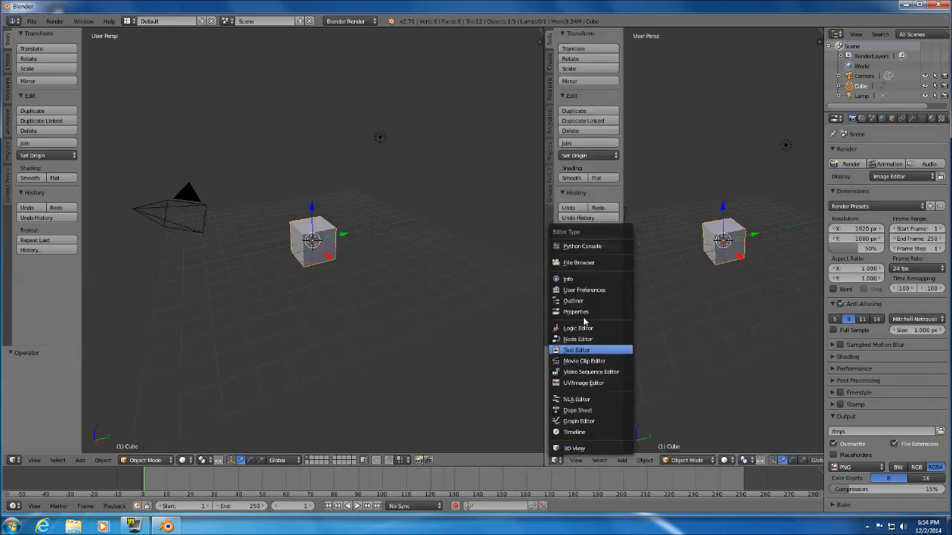
click(583, 383)
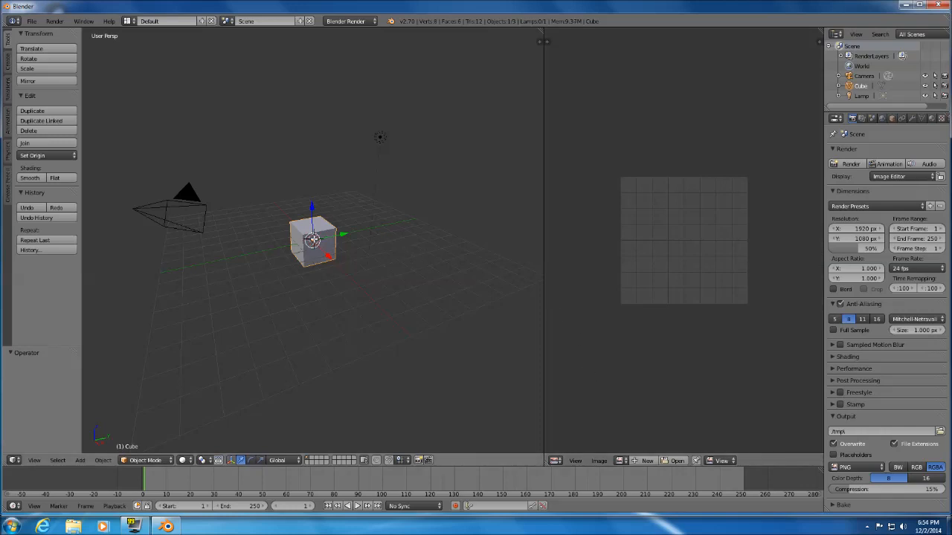
Enter Edit Mode on the default cube and unwrap all its faces with the standard Unwrap method.
key(Tab)
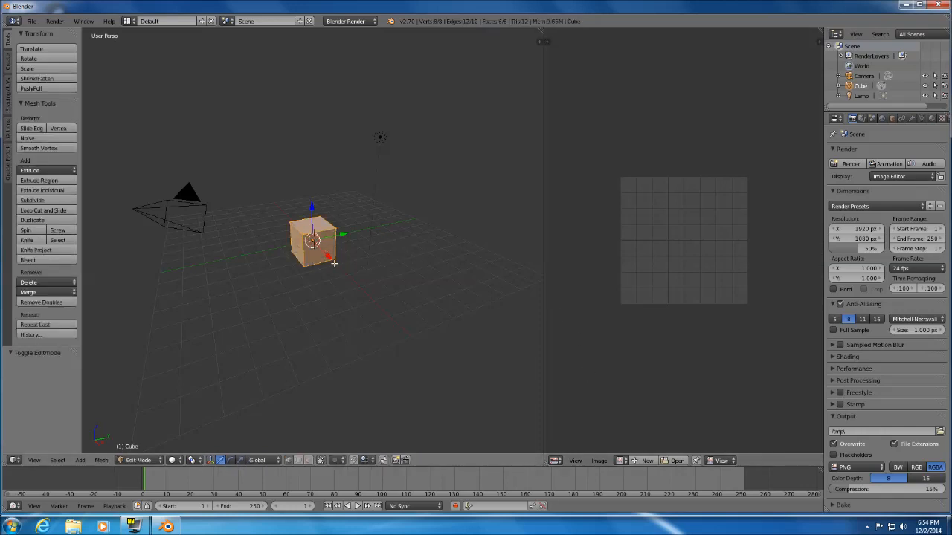
scroll(334, 261, up, 5)
key(u)
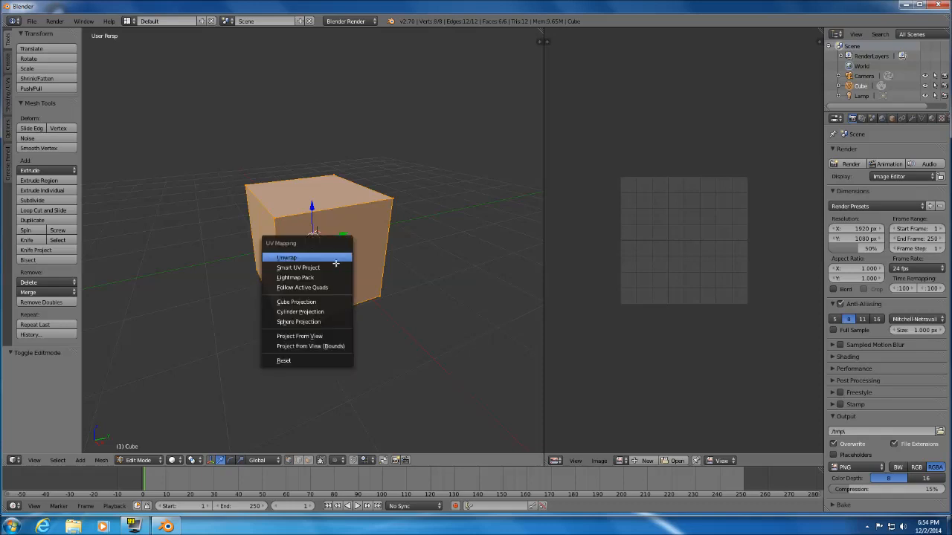
click(296, 258)
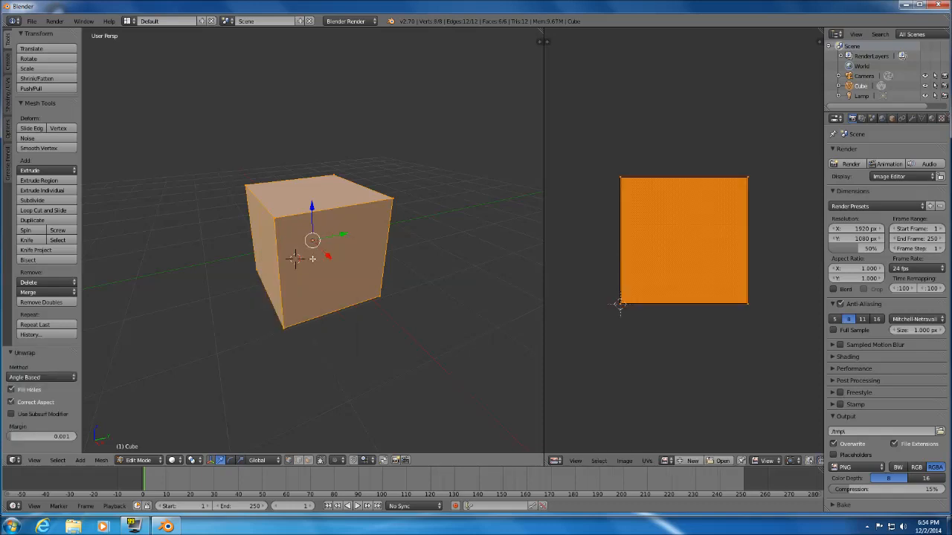
Unwrap the cube again using Smart UV Project with its default settings.
key(u)
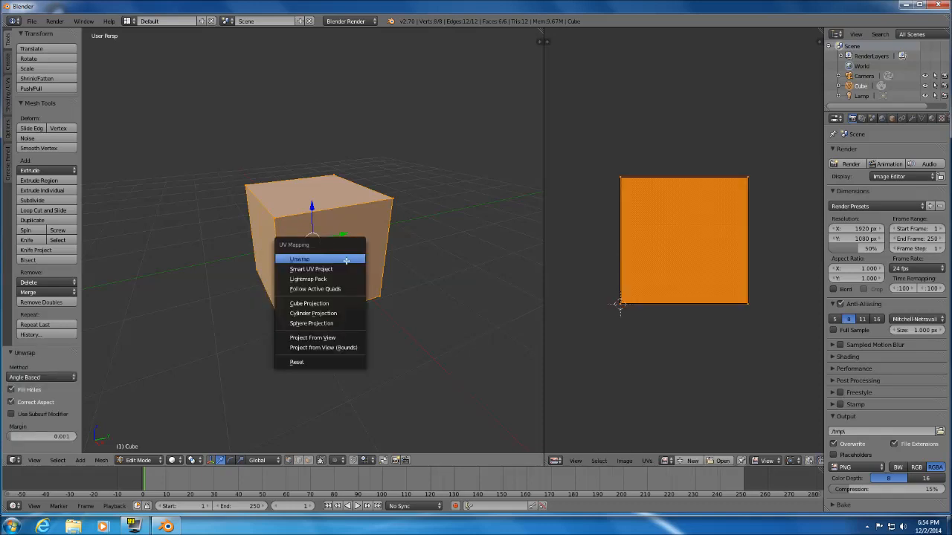
click(338, 269)
click(339, 318)
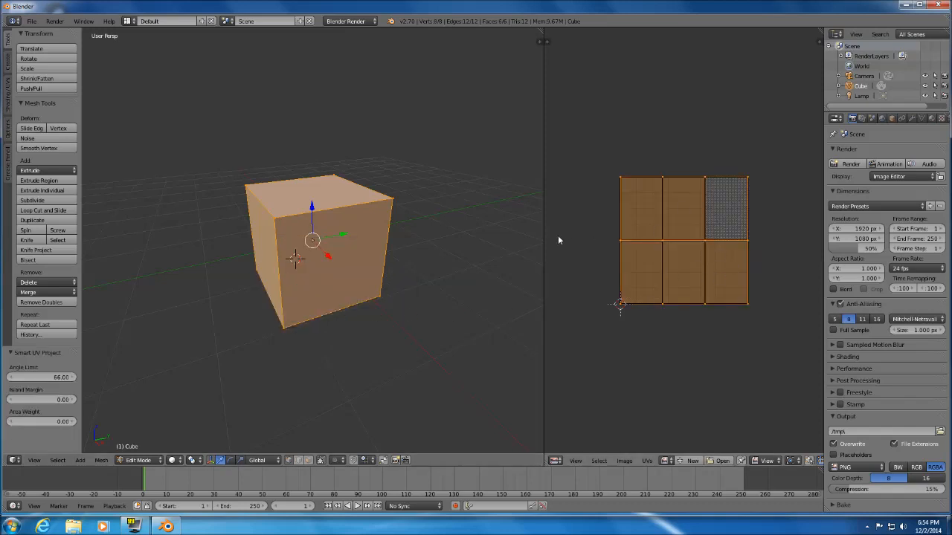
Load the brick.jpg image from the textures folder on drive C into the UV/Image Editor.
click(625, 461)
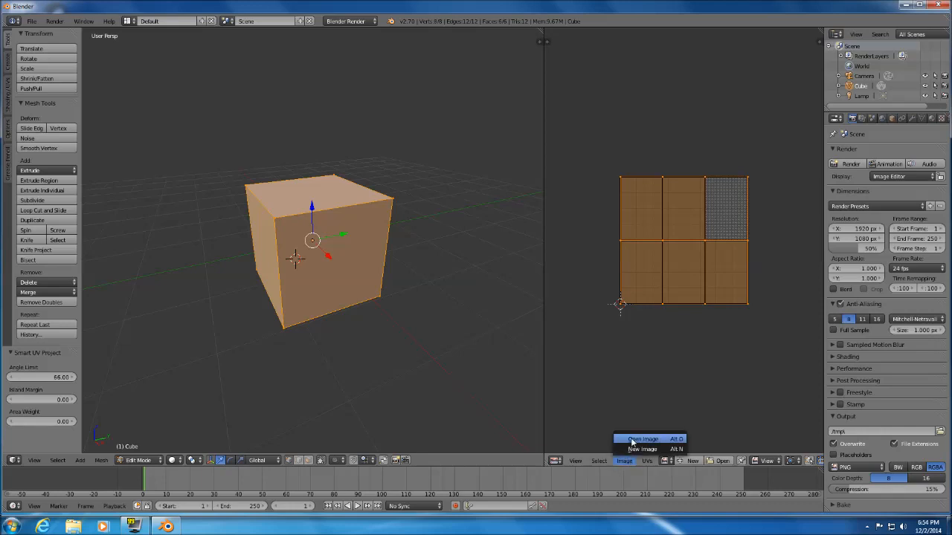
click(633, 440)
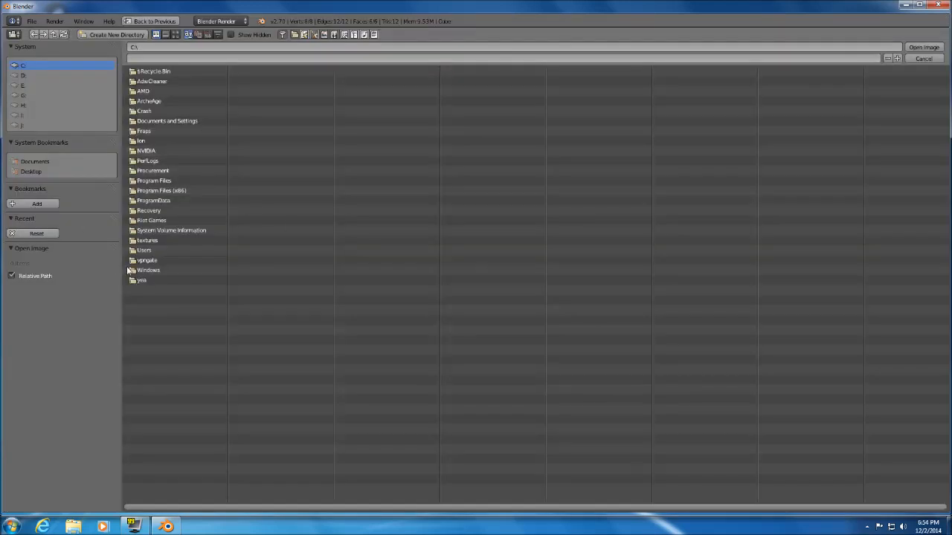
click(149, 241)
double_click(153, 82)
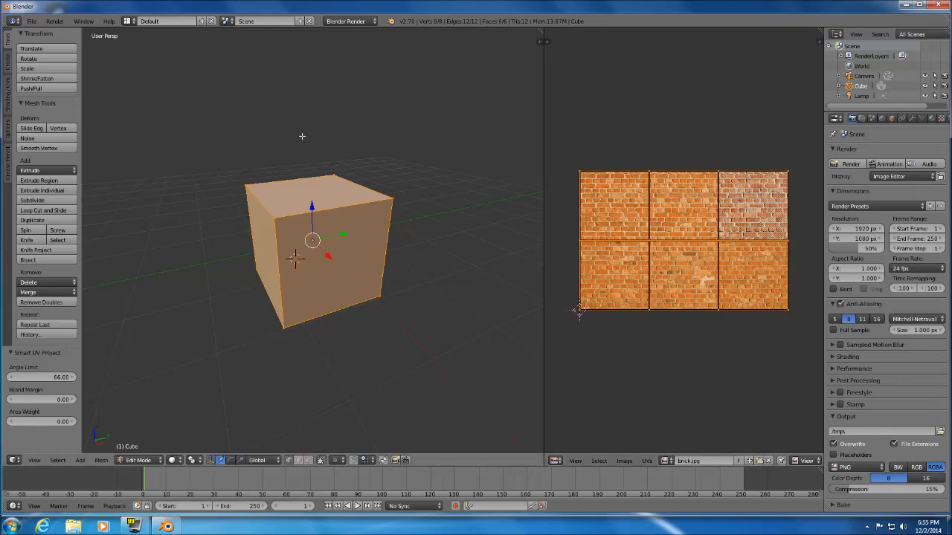
Set the 3D view's shading to Texture and return to Object Mode to check the bricks on the cube.
click(174, 460)
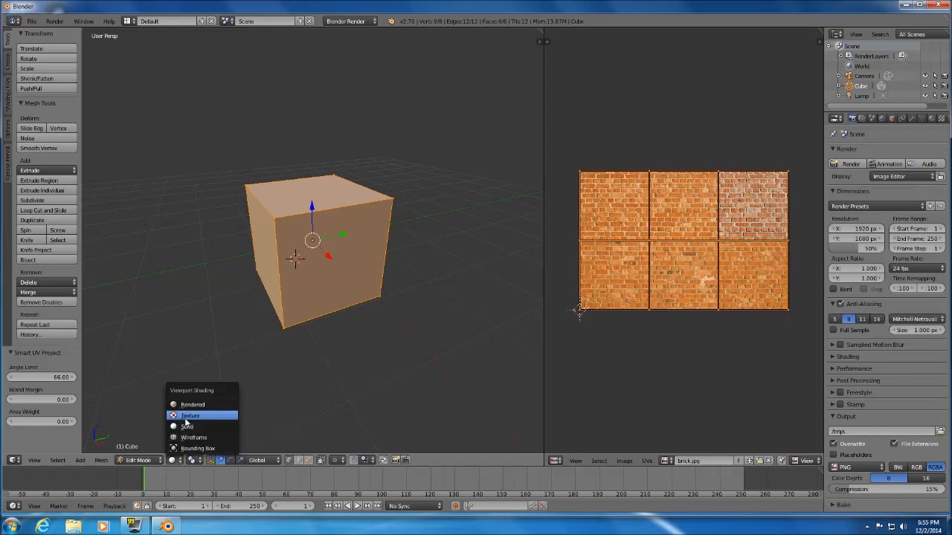
click(191, 417)
scroll(311, 283, up, 5)
scroll(312, 282, down, 5)
key(Tab)
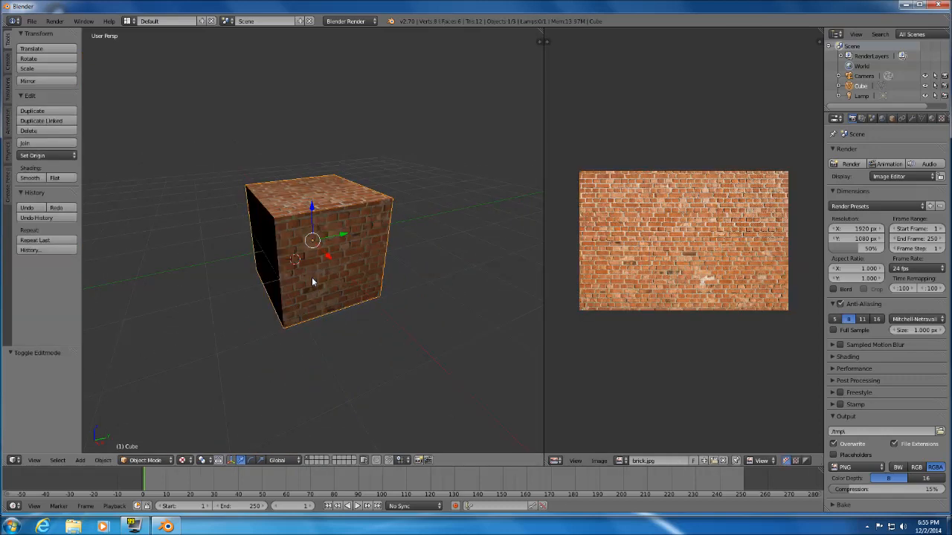
scroll(311, 277, down, 3)
scroll(312, 277, up, 5)
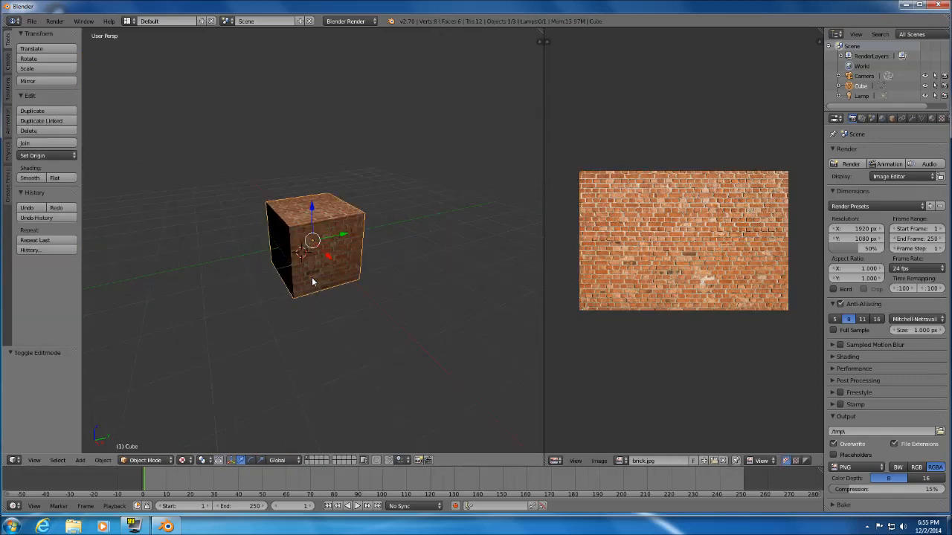
scroll(357, 254, down, 2)
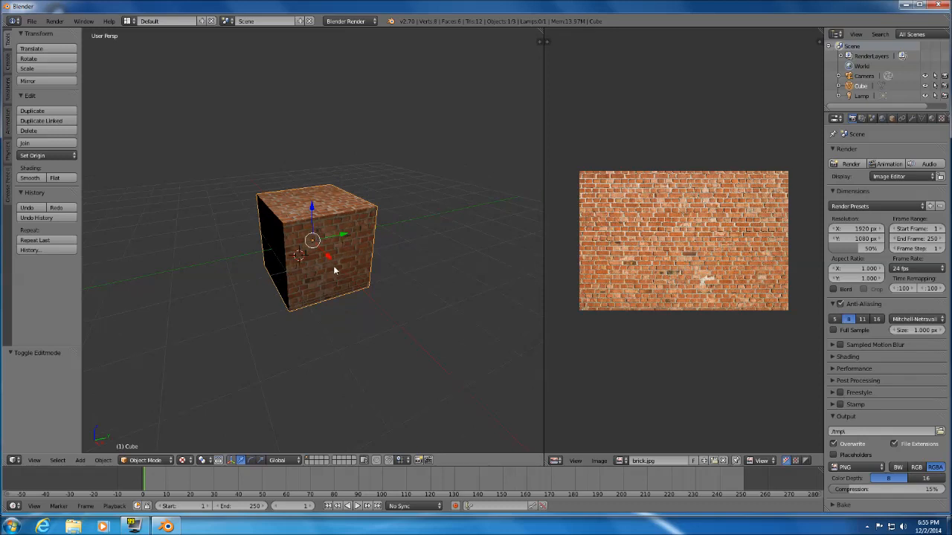
Export the scene as an Autodesk FBX file named box to the Desktop.
click(31, 21)
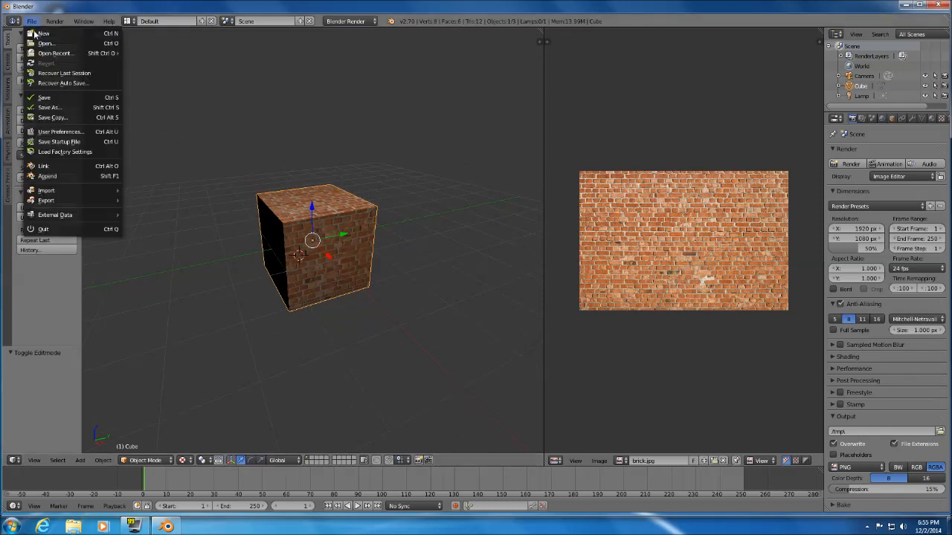
mouse_move(79, 203)
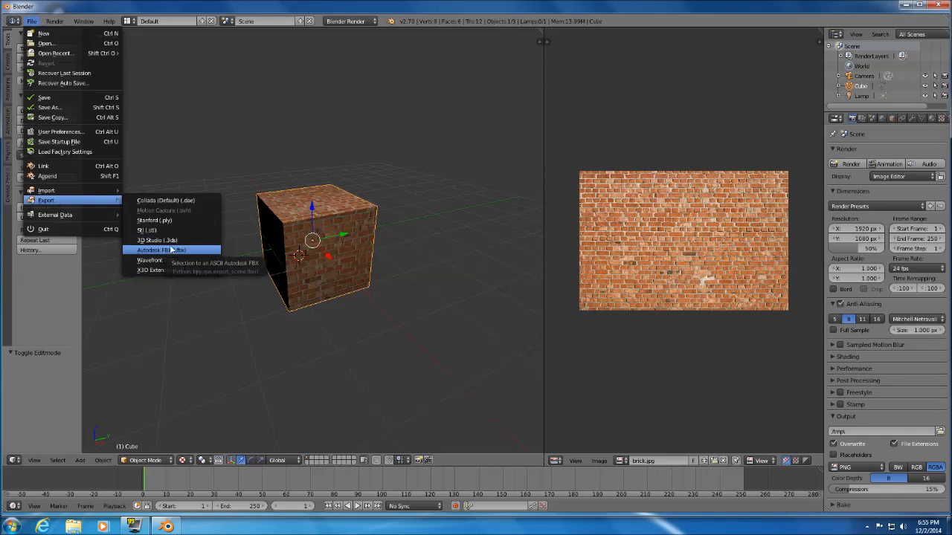
click(165, 251)
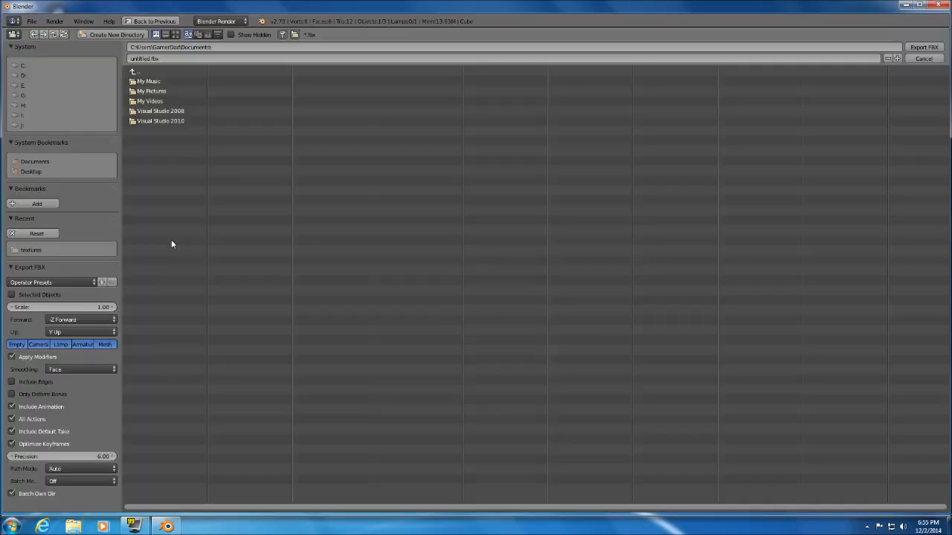
click(43, 172)
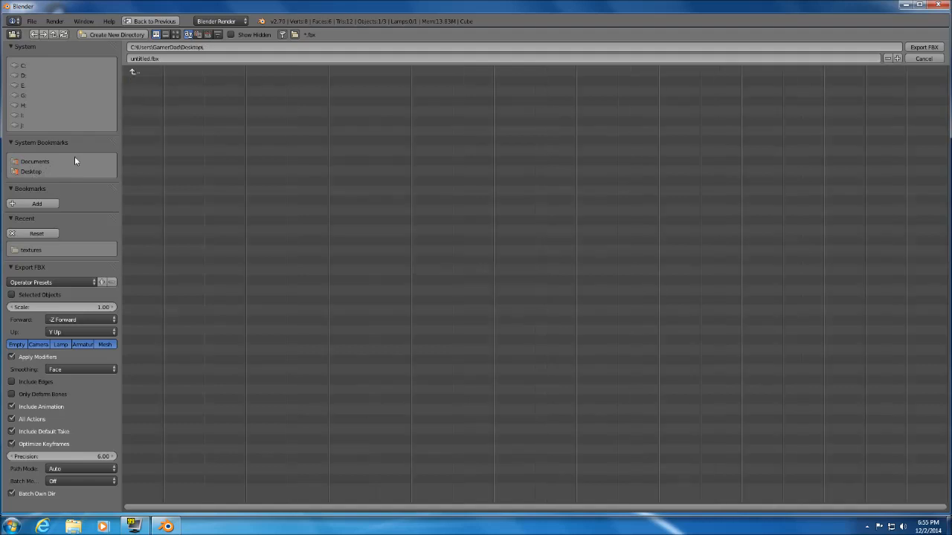
click(143, 59)
click(149, 59)
drag(142, 60, 114, 65)
text(box)
click(926, 48)
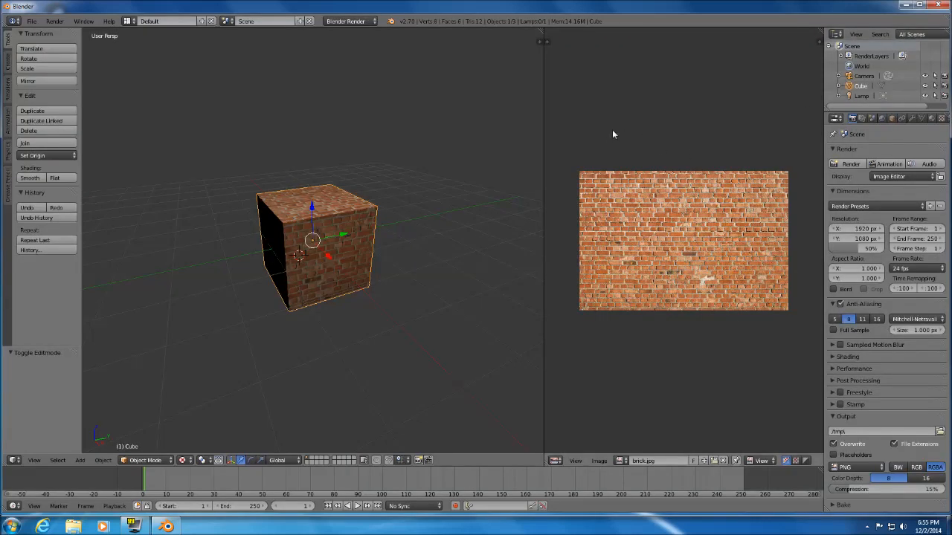
Quit Blender without saving the changes and launch Unity.
click(938, 4)
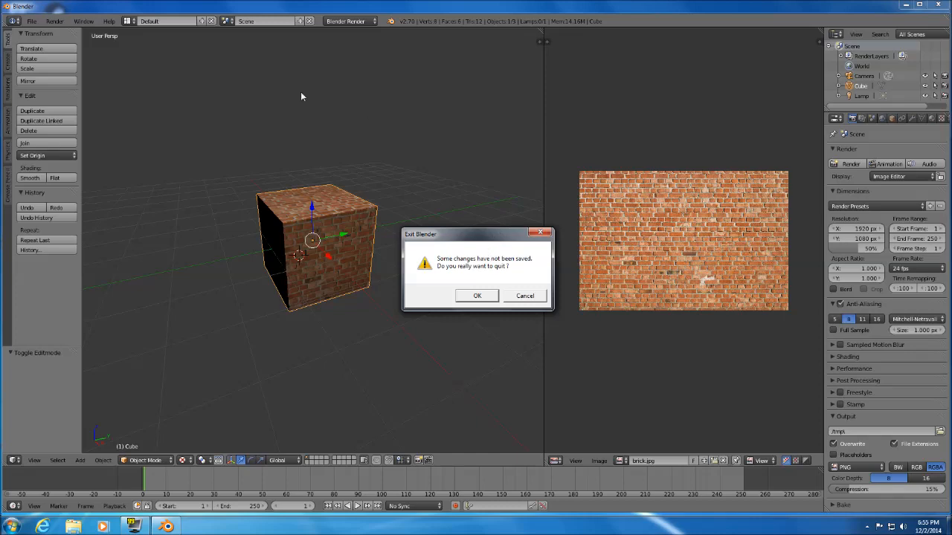
click(479, 296)
double_click(54, 175)
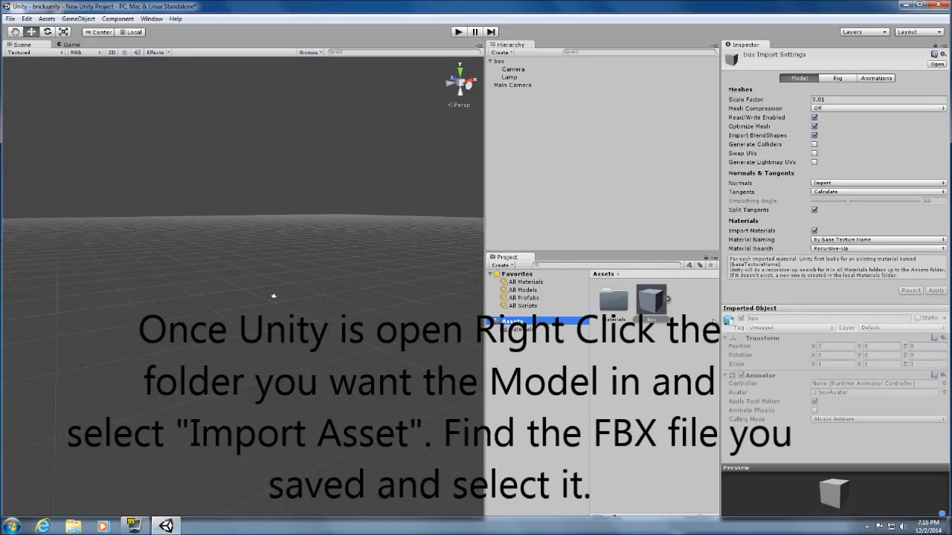
Open the Materials folder and inspect the brick material's base texture slot.
click(611, 299)
double_click(610, 299)
click(619, 320)
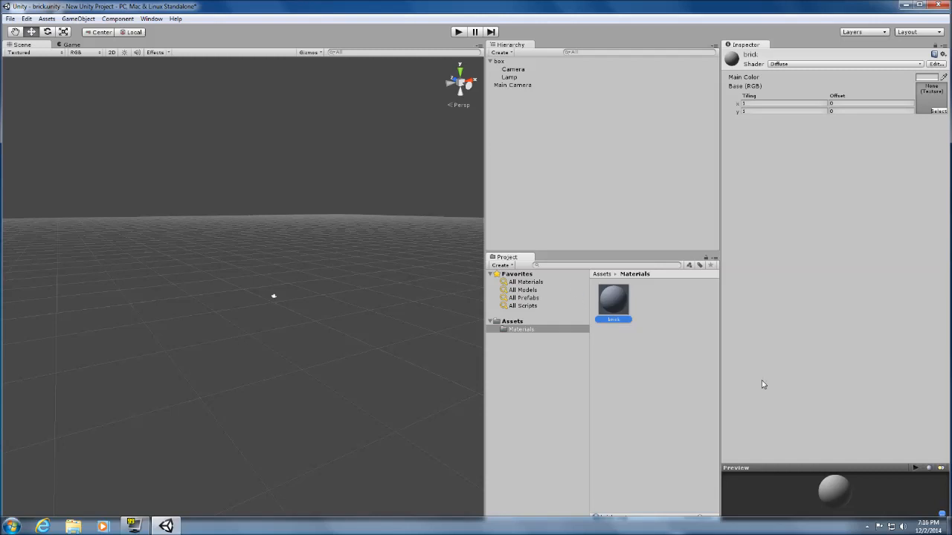
click(929, 94)
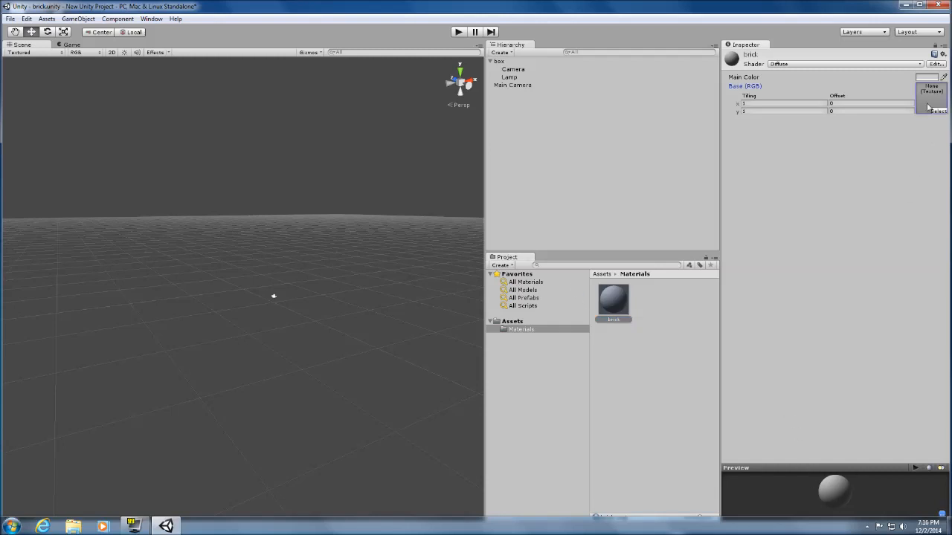
click(613, 313)
Place the box model from the Assets folder in the scene and scale it uniformly to about 254.
click(525, 323)
drag(654, 303, 241, 328)
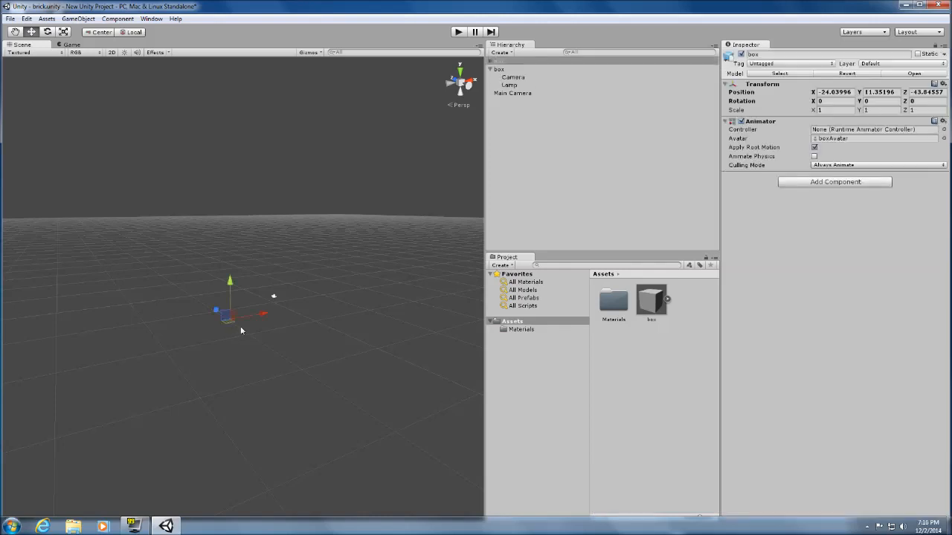
click(64, 32)
drag(231, 319, 281, 324)
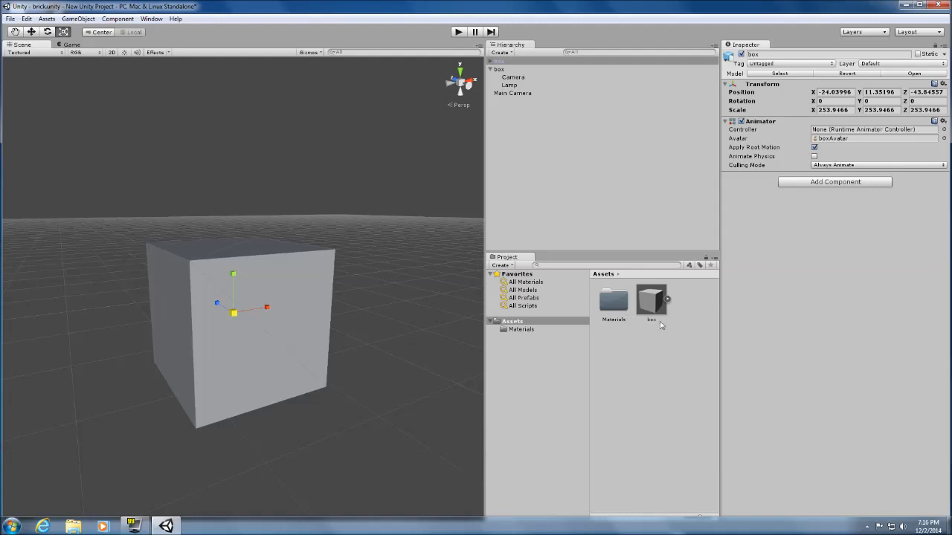
Import the brick texture image from the textures folder on drive C into the Materials folder.
right_click(517, 333)
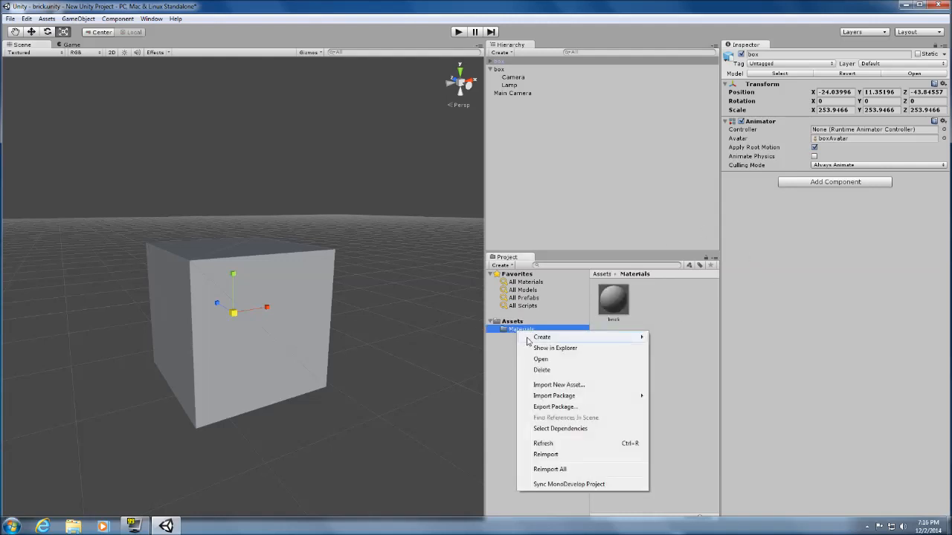
mouse_move(529, 341)
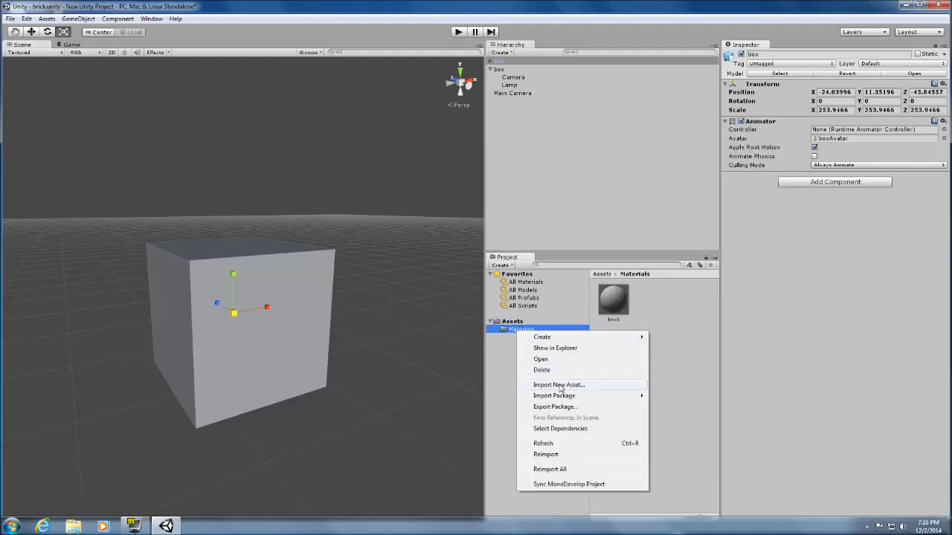
click(560, 385)
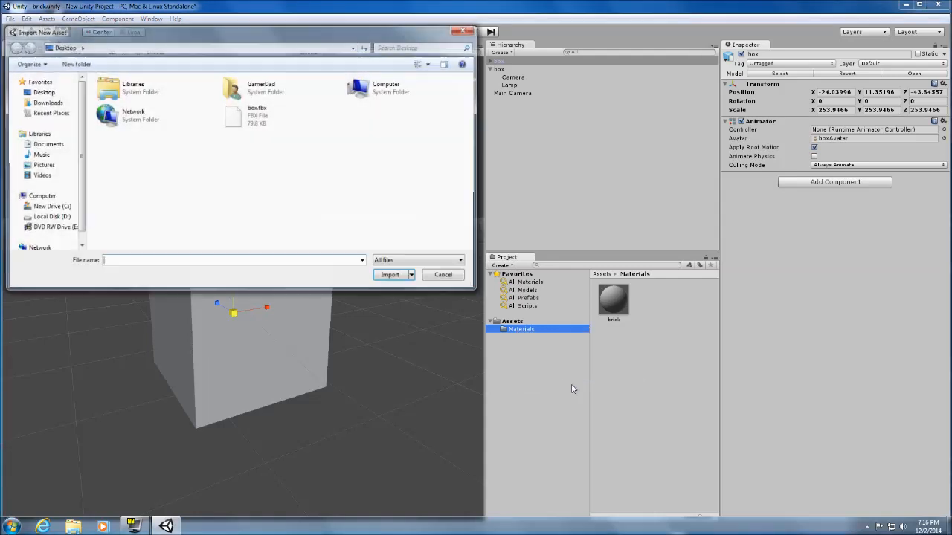
click(52, 207)
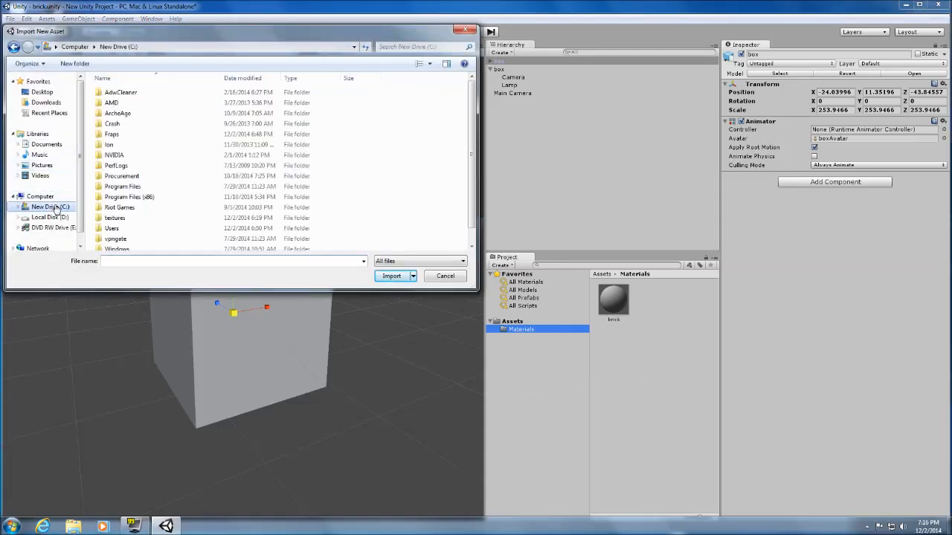
double_click(128, 219)
double_click(125, 108)
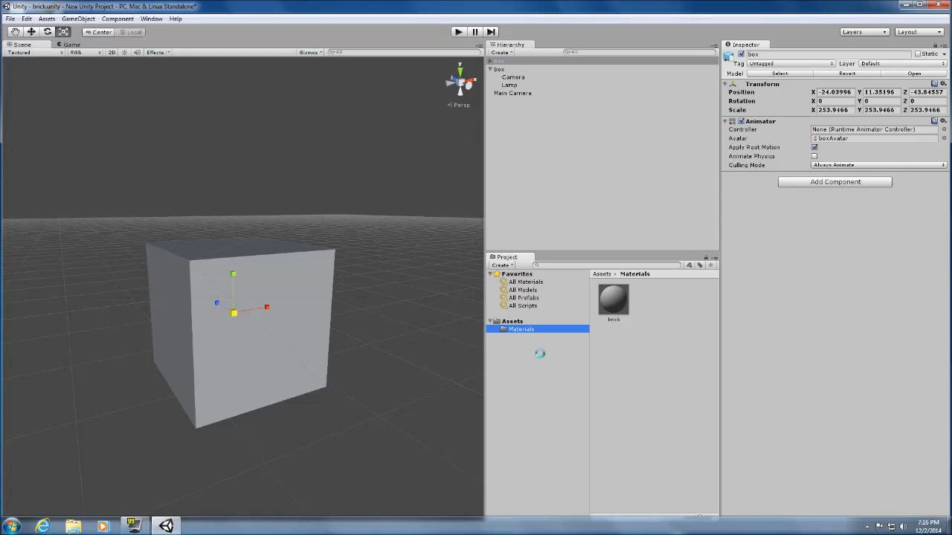
Assign the brick texture to the Base (RGB) slot of the cube's brick material.
click(199, 311)
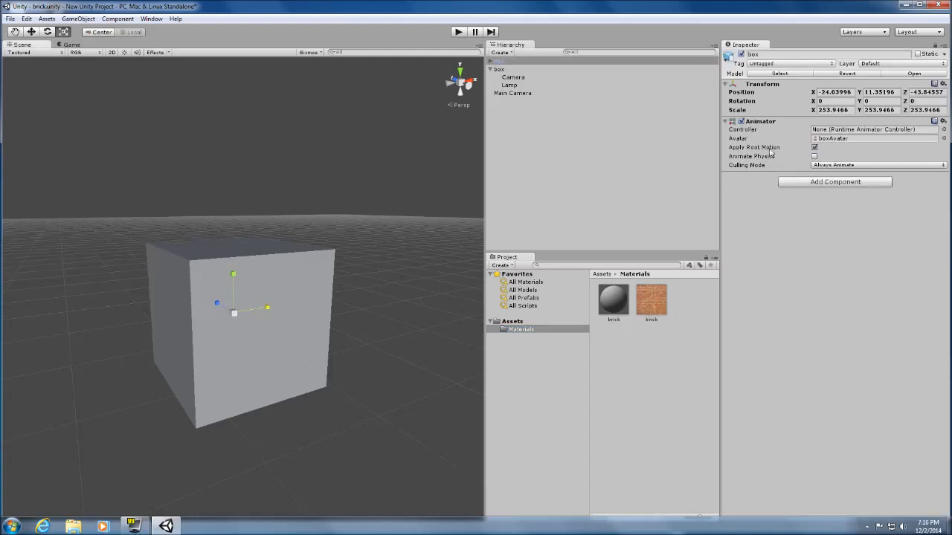
click(298, 299)
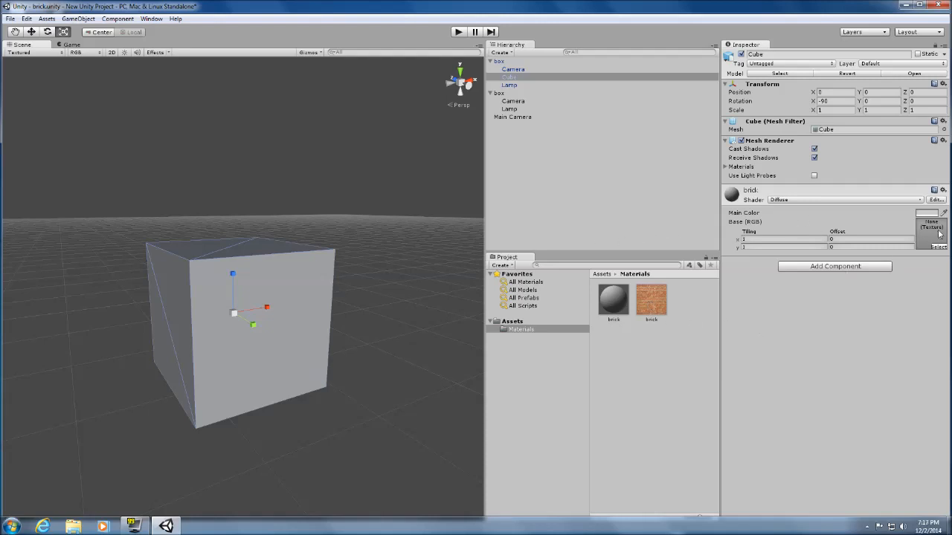
drag(658, 305, 929, 238)
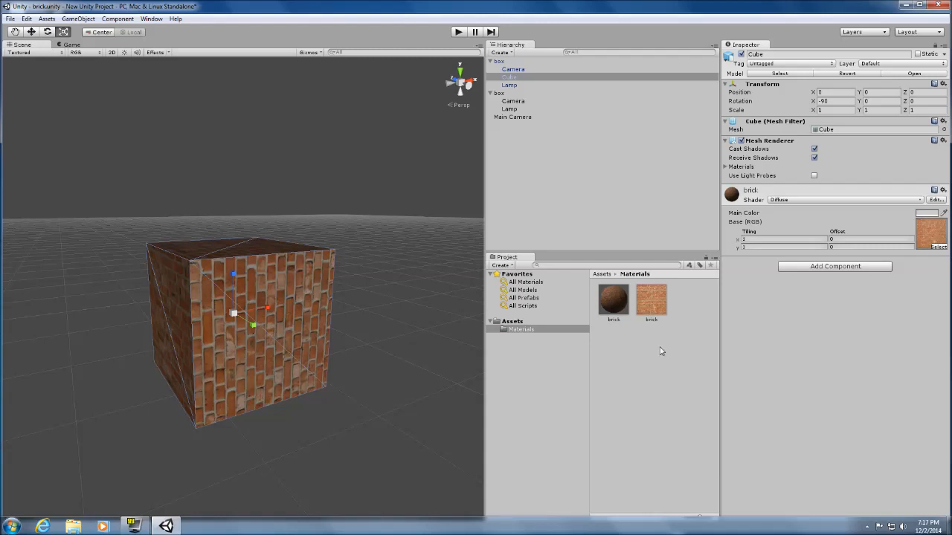
Duplicate the brick texture in the Materials folder and rename the copy Normalmap.
click(652, 305)
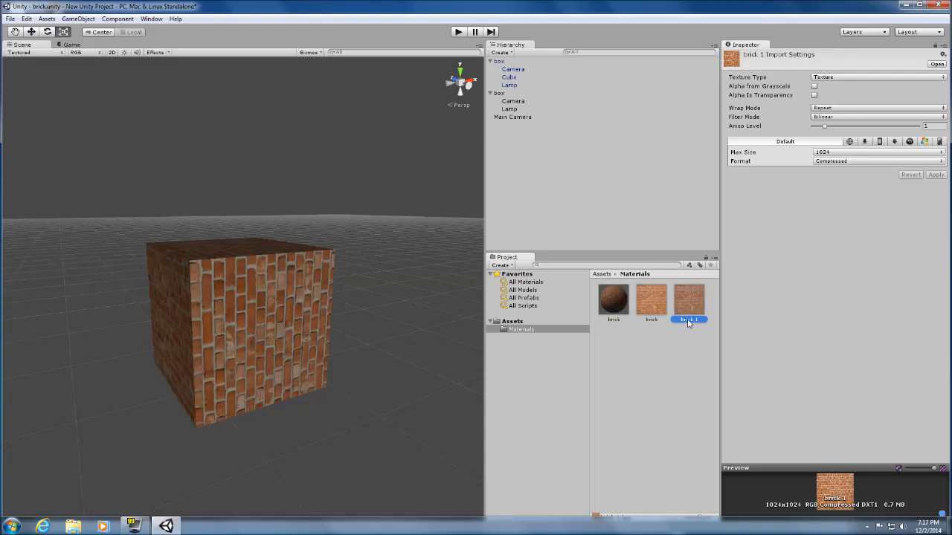
click(689, 320)
text(Normalmap)
key(Return)
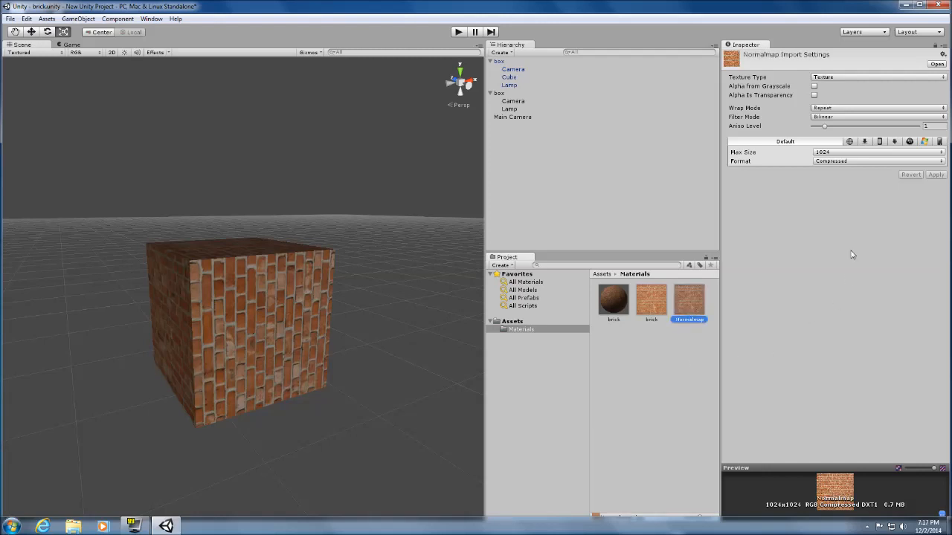
Convert the Normalmap texture to the Normal map type with bumpiness 0.022 and Sharp filtering, and apply the import settings.
click(844, 79)
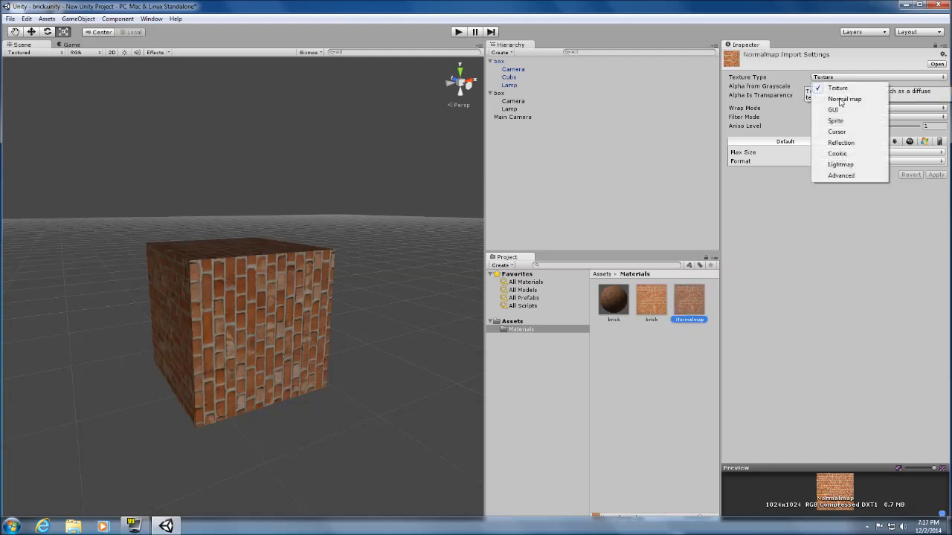
click(842, 99)
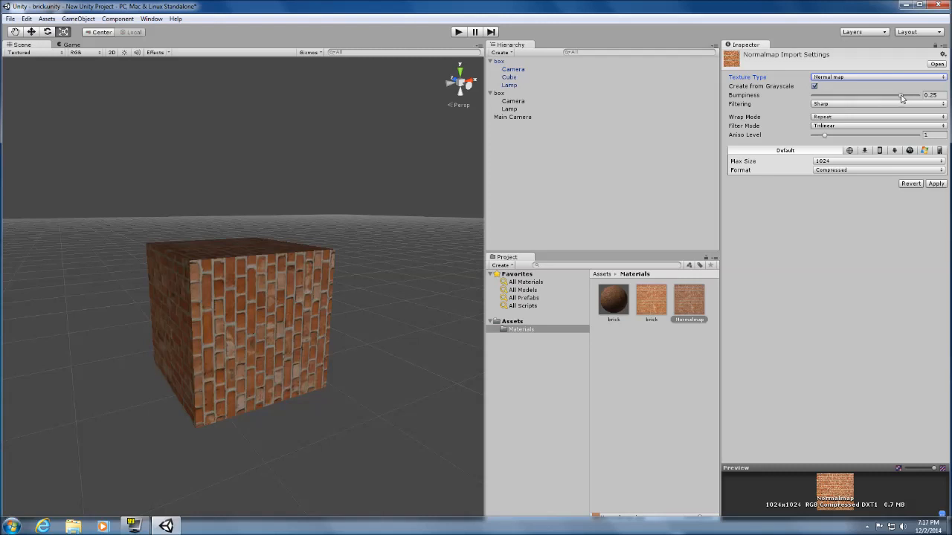
drag(901, 98, 820, 97)
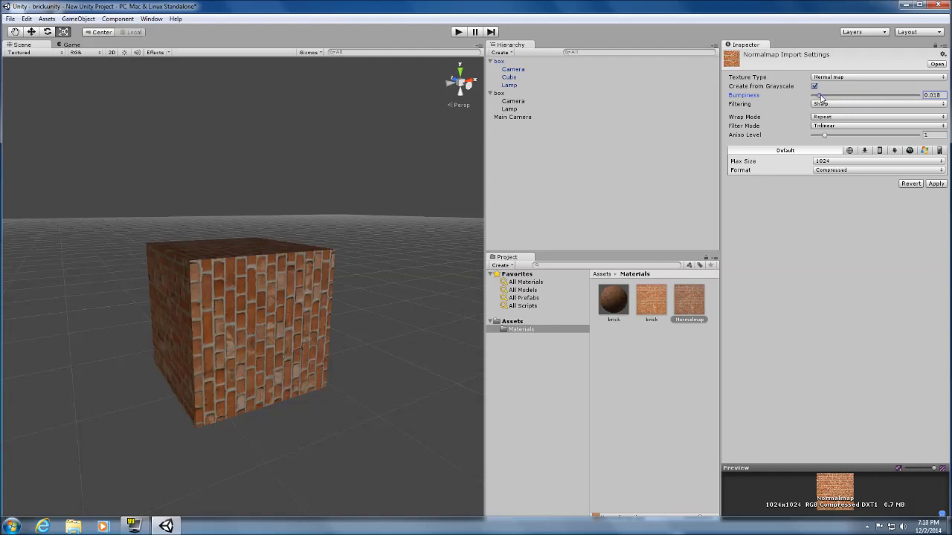
drag(821, 97, 823, 98)
click(838, 106)
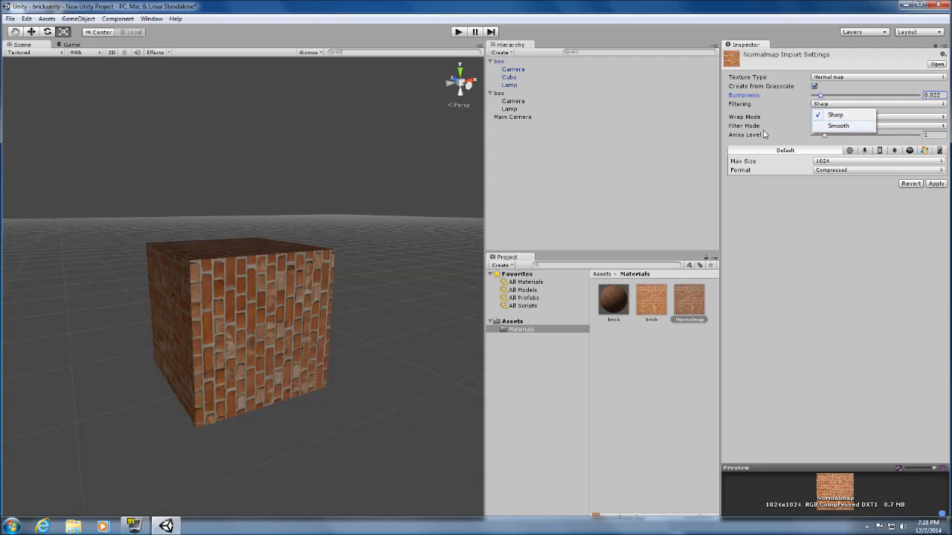
click(840, 116)
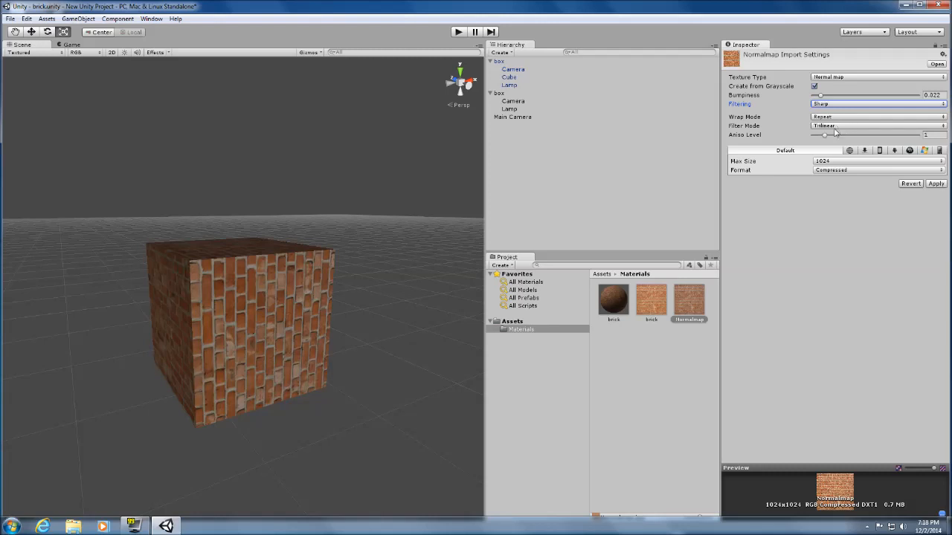
click(936, 184)
Change the cube's brick material to the Bumped Diffuse shader and assign the Normalmap texture to its normal map slot.
click(261, 305)
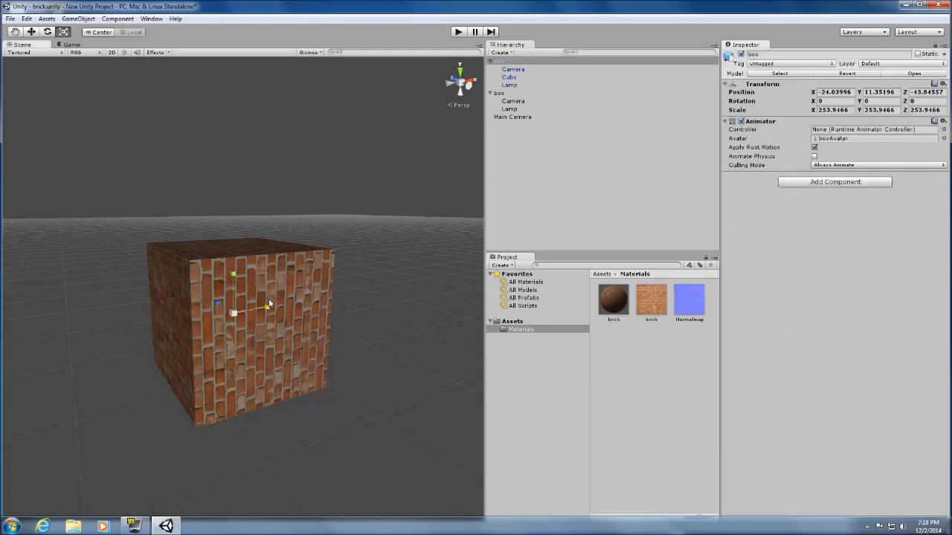
click(239, 309)
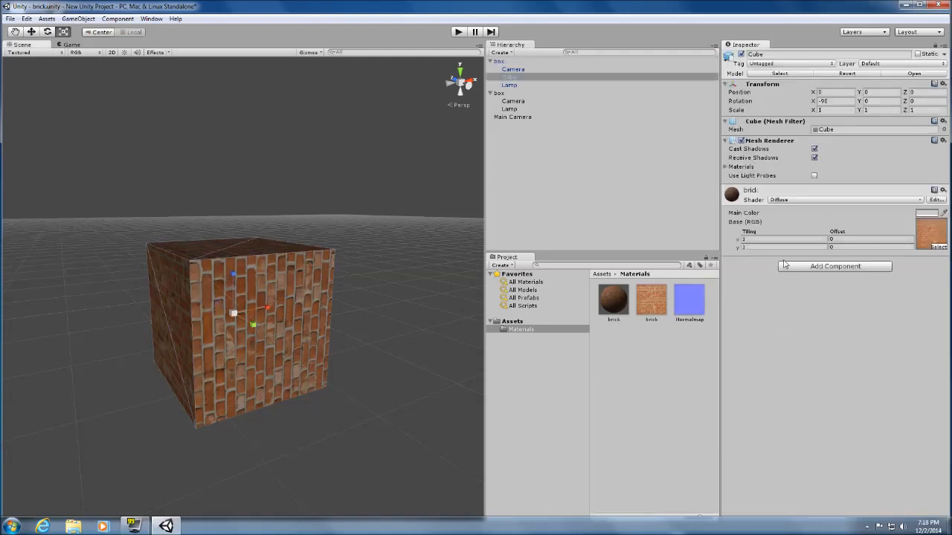
click(787, 201)
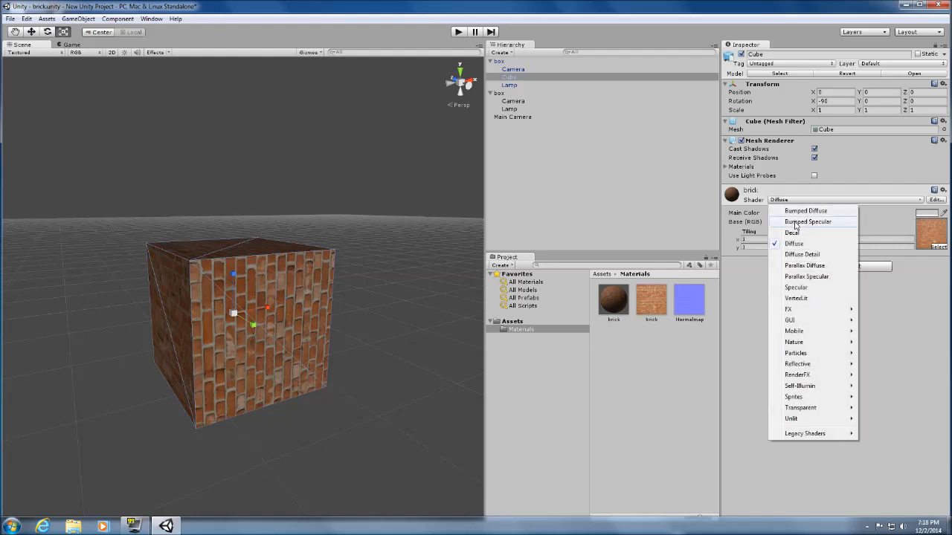
click(798, 214)
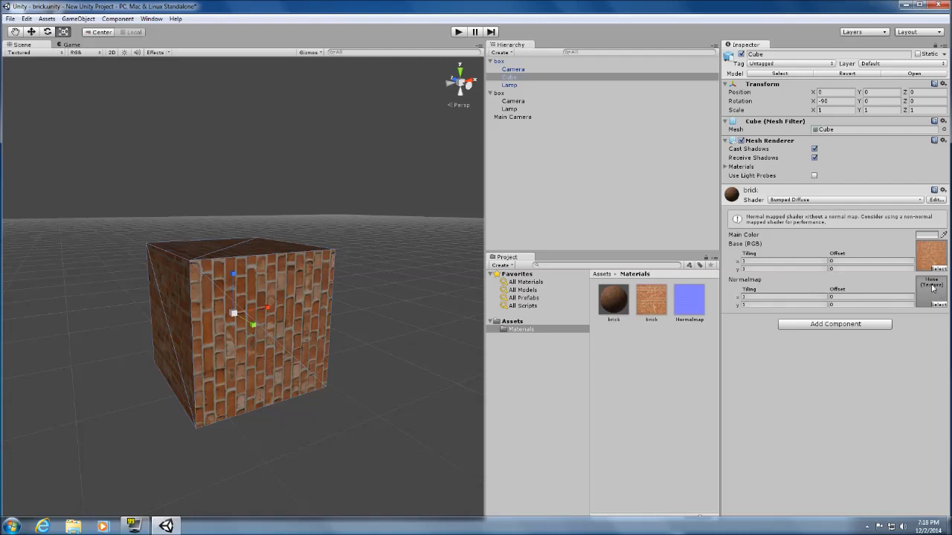
drag(699, 308, 935, 294)
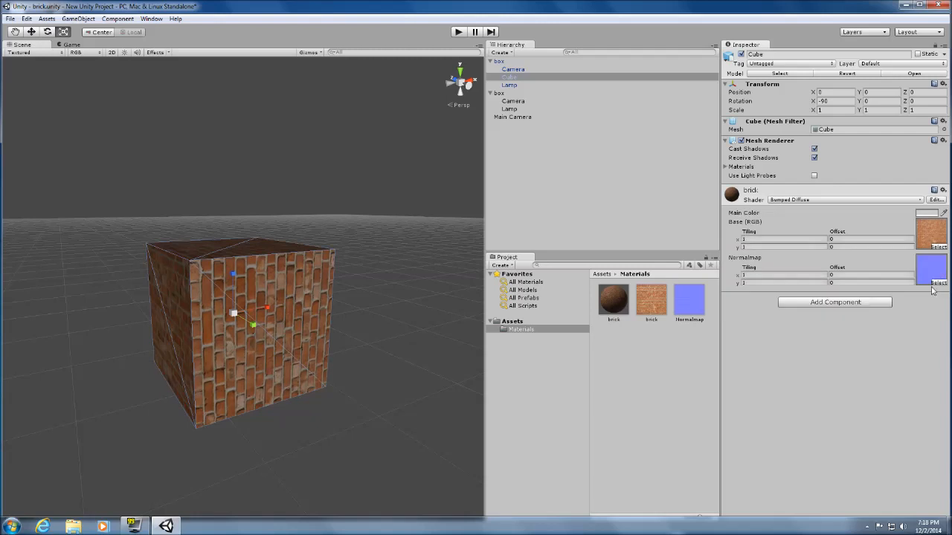
Inspect the cube's brick surface up close and switch its material to the Bumped Specular shader.
scroll(297, 327, up, 5)
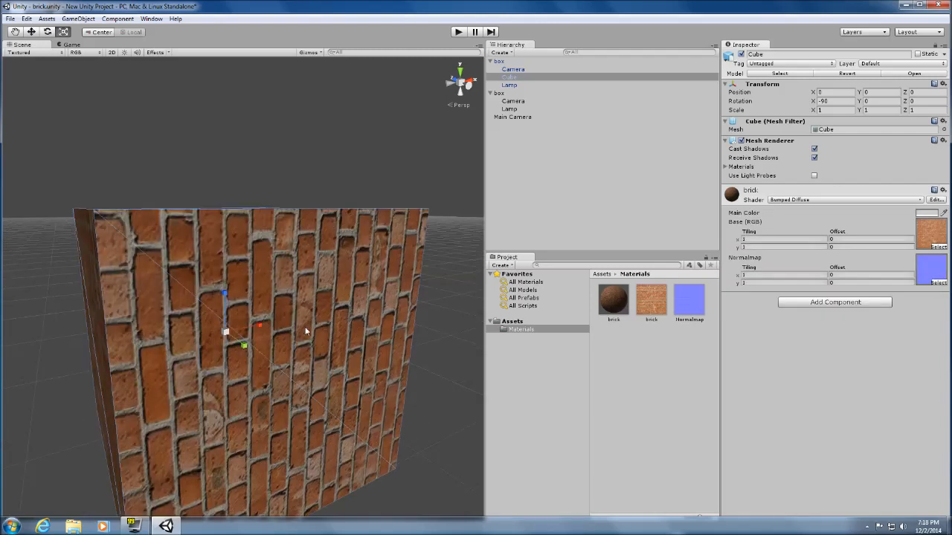
scroll(288, 342, down, 4)
scroll(290, 341, up, 1)
scroll(387, 319, up, 5)
scroll(399, 313, down, 5)
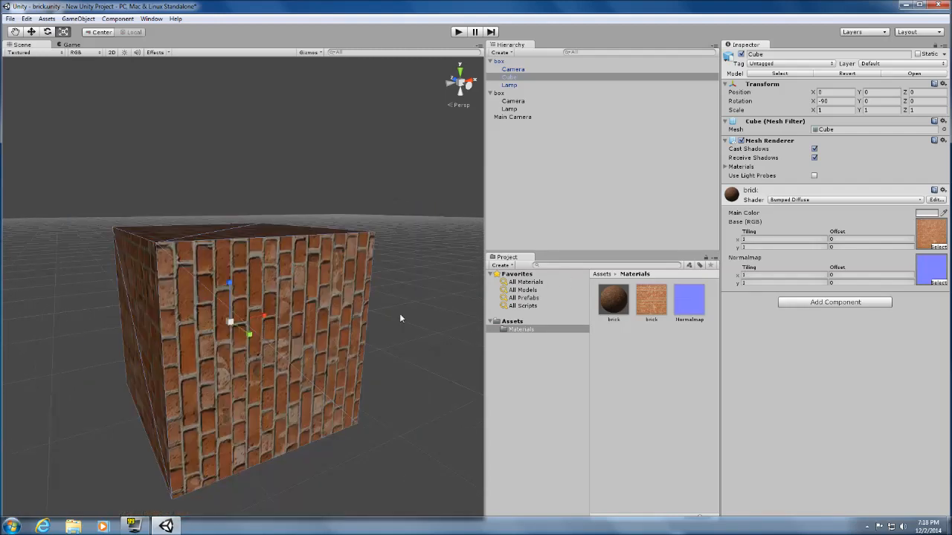
click(801, 201)
click(807, 222)
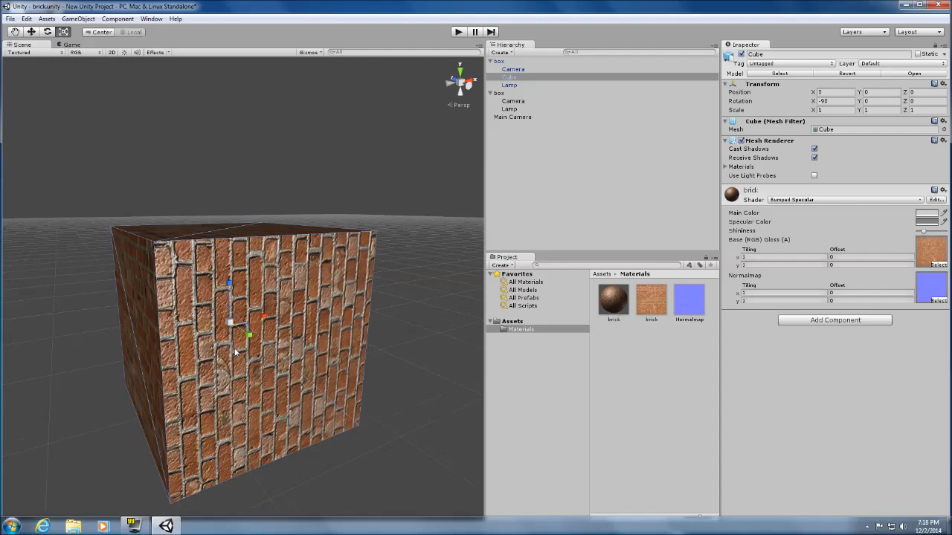
scroll(240, 351, up, 3)
scroll(240, 351, down, 3)
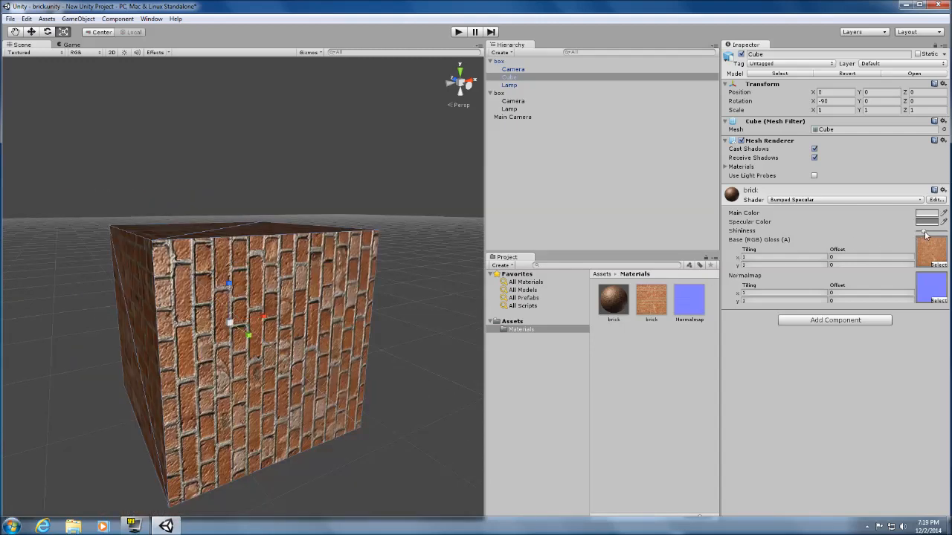
Raise the brick material's shininess slightly and check the cube's surface from near and far.
drag(925, 236, 931, 235)
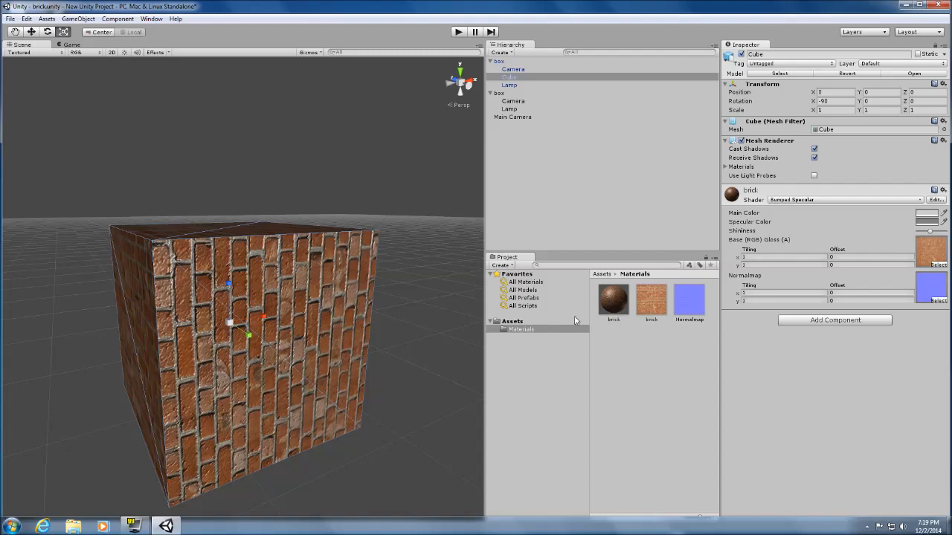
scroll(258, 317, down, 4)
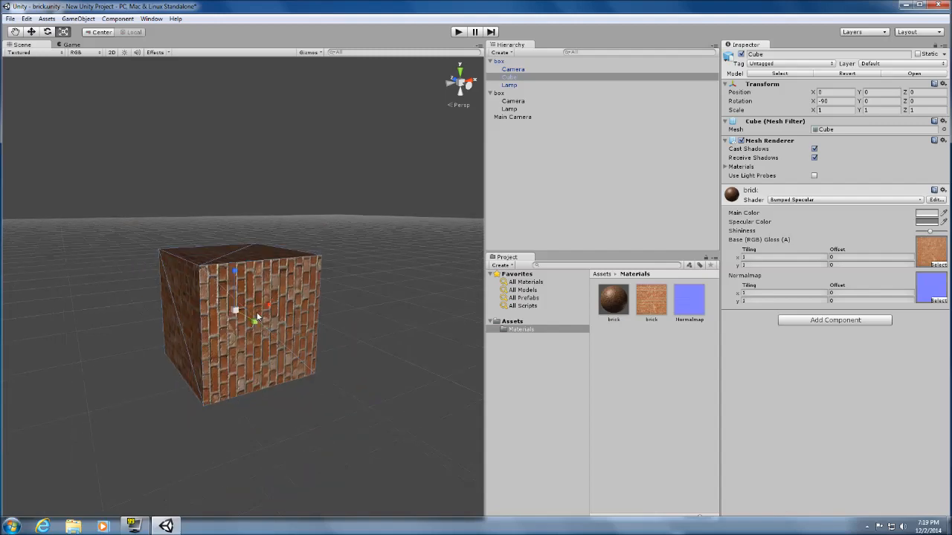
scroll(257, 317, up, 6)
scroll(258, 317, down, 4)
scroll(257, 317, up, 4)
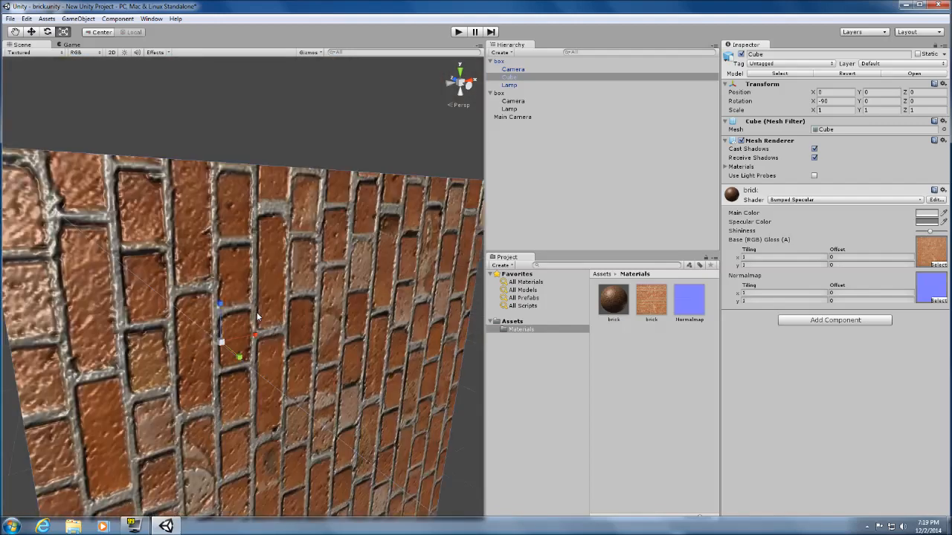
scroll(257, 316, down, 5)
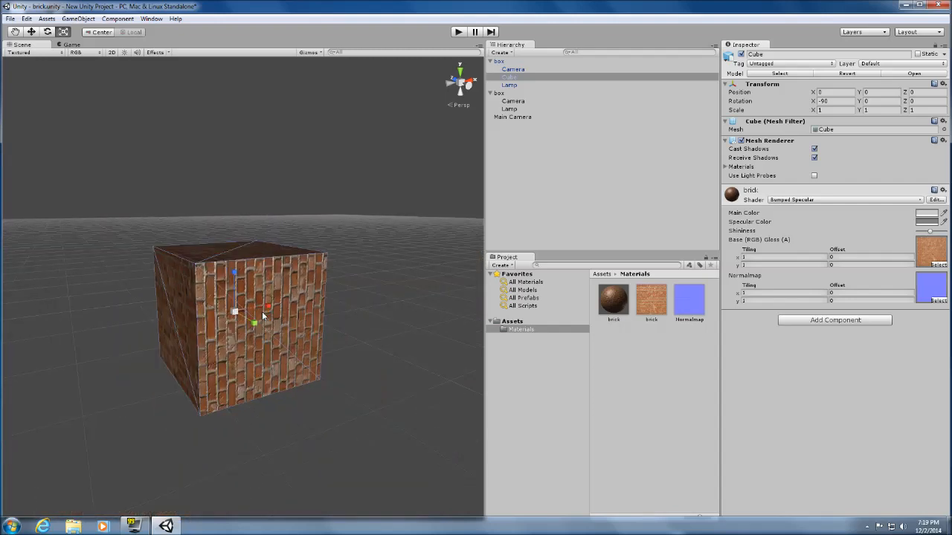